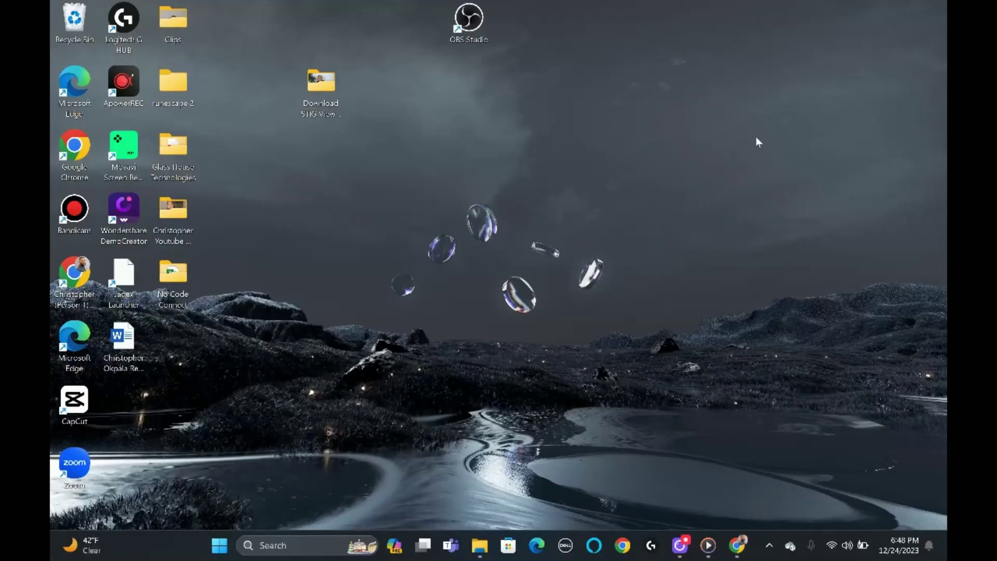
# Step: Create two new folders on the desktop
pyautogui.rightClick(611, 77)
pyautogui.moveTo(639, 182)
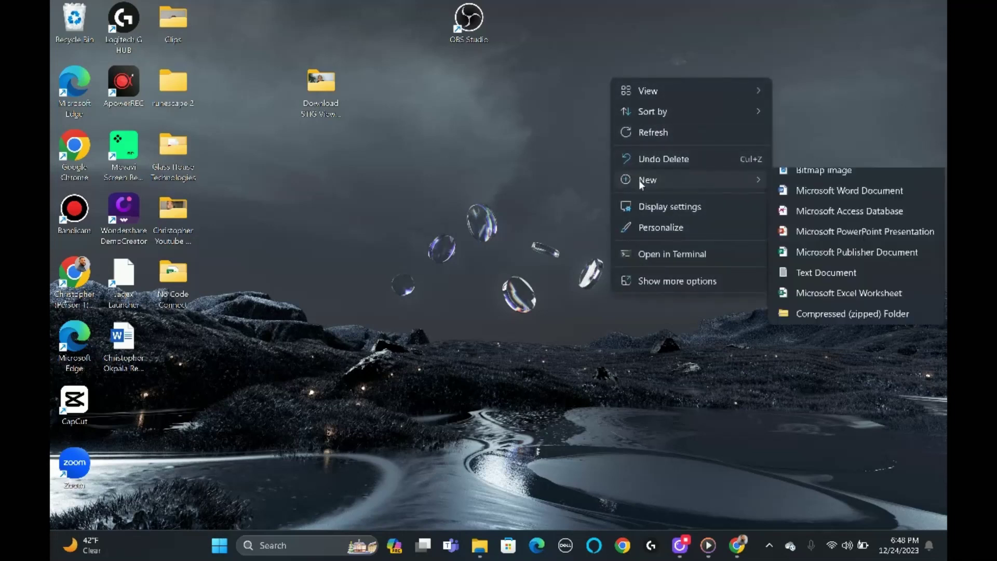
pyautogui.click(794, 180)
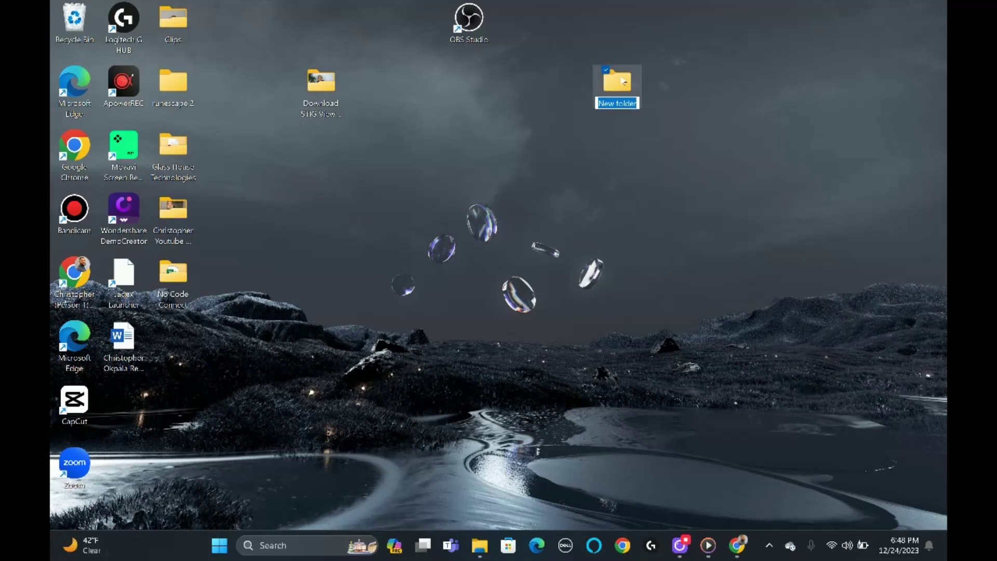
pyautogui.rightClick(693, 82)
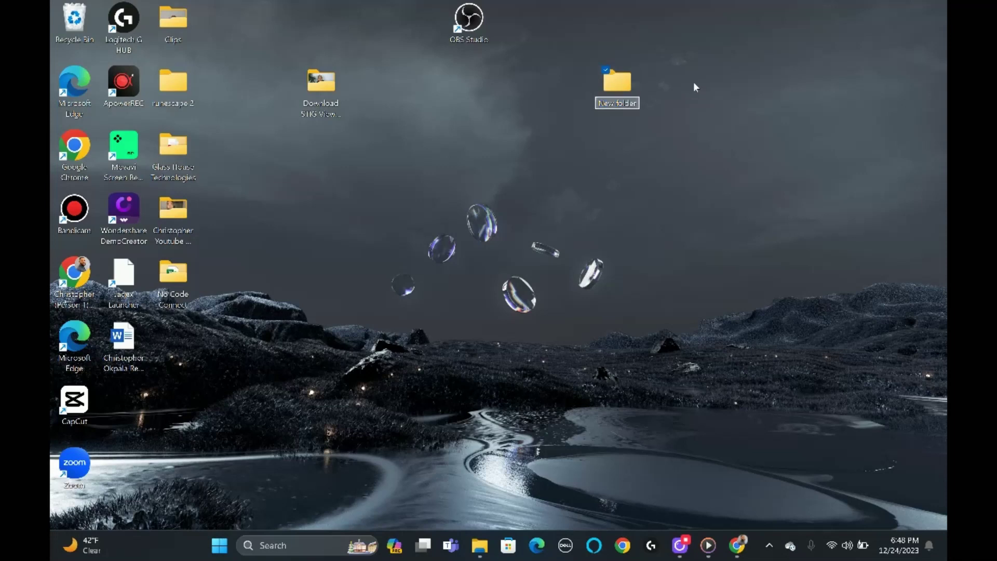
pyautogui.moveTo(729, 187)
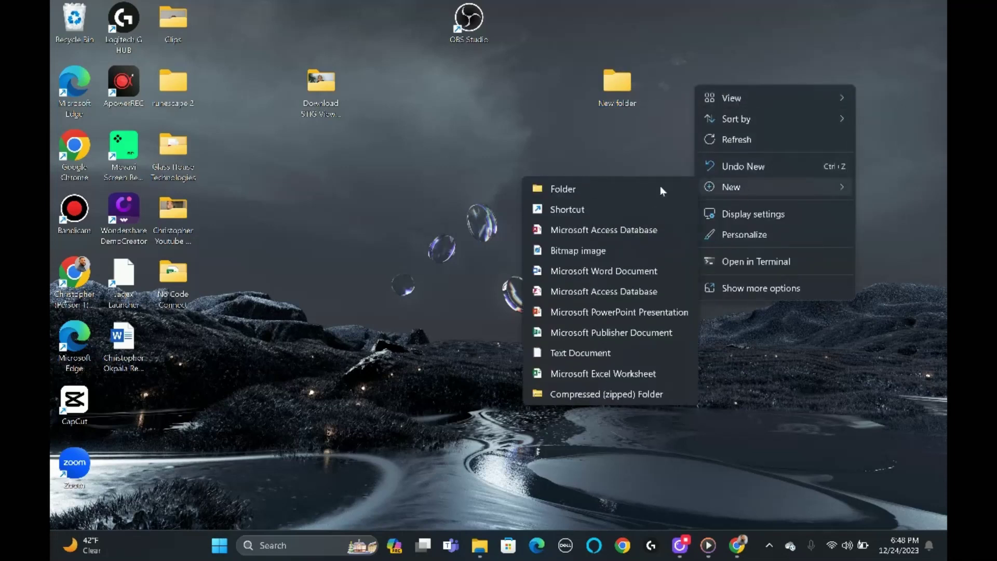
pyautogui.click(657, 188)
# Step: Rename the new desktop folders to 'STIG Viewer' and 'STIGS'
pyautogui.rightClick(620, 89)
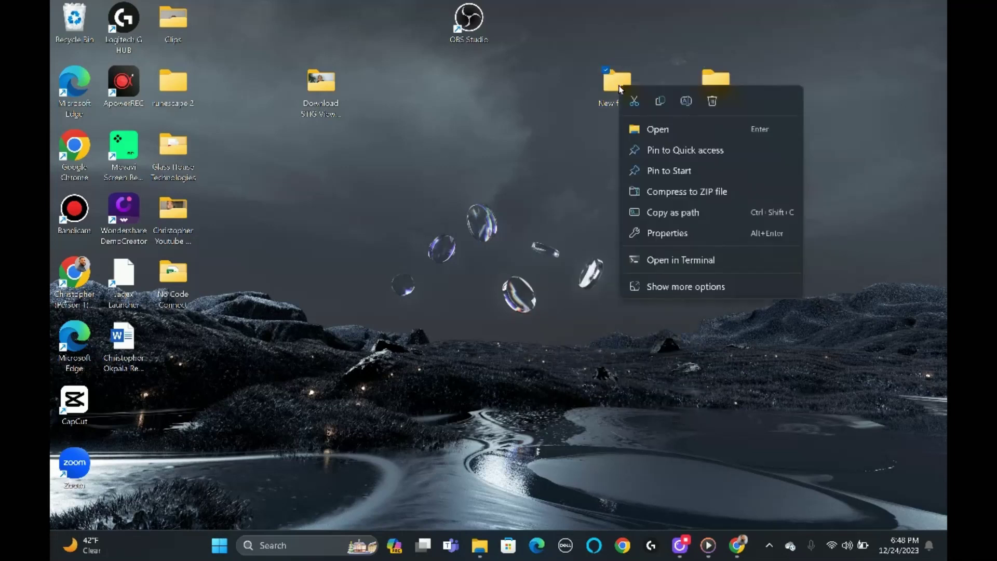
pyautogui.click(659, 100)
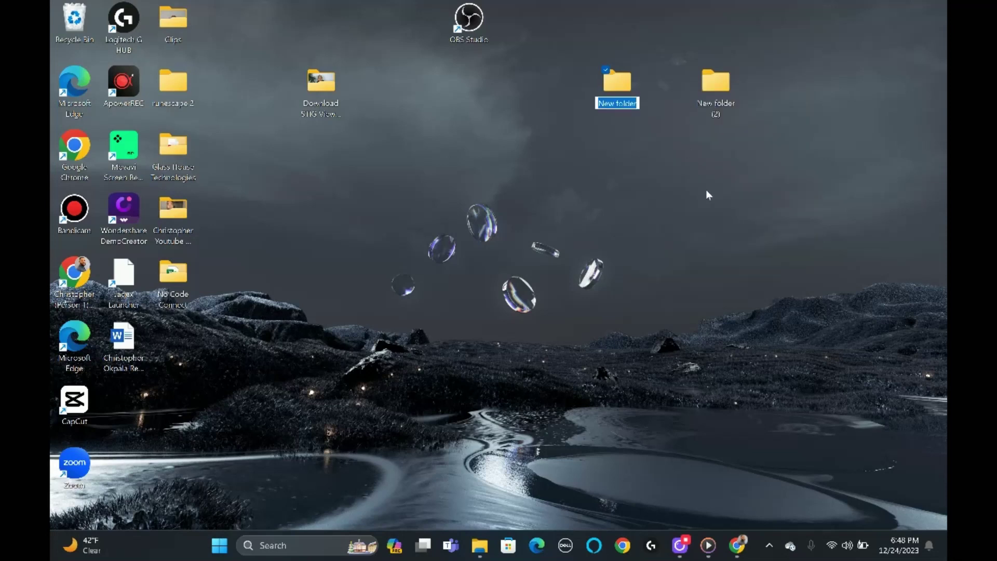
pyautogui.write('STIG V')
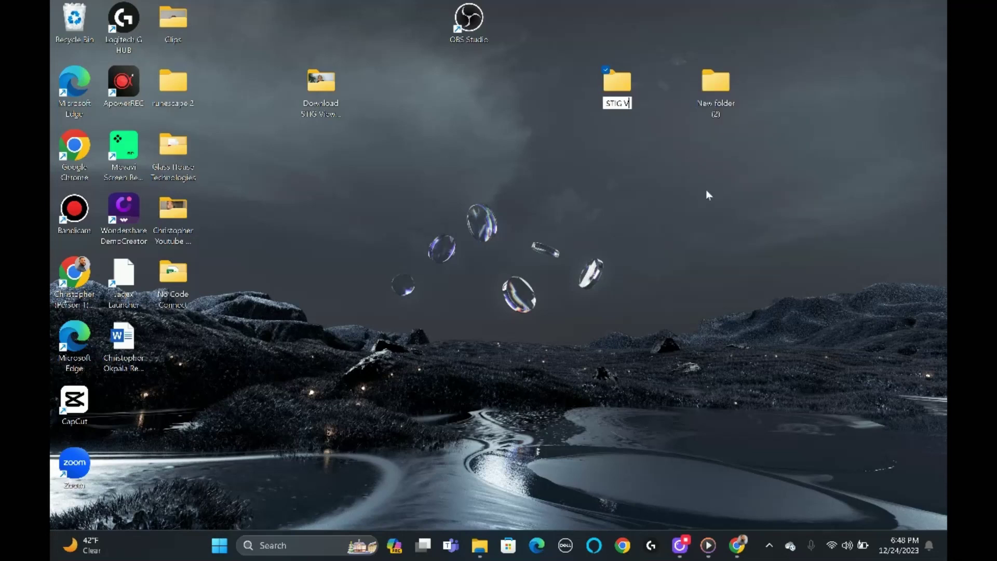
pyautogui.write('iewer')
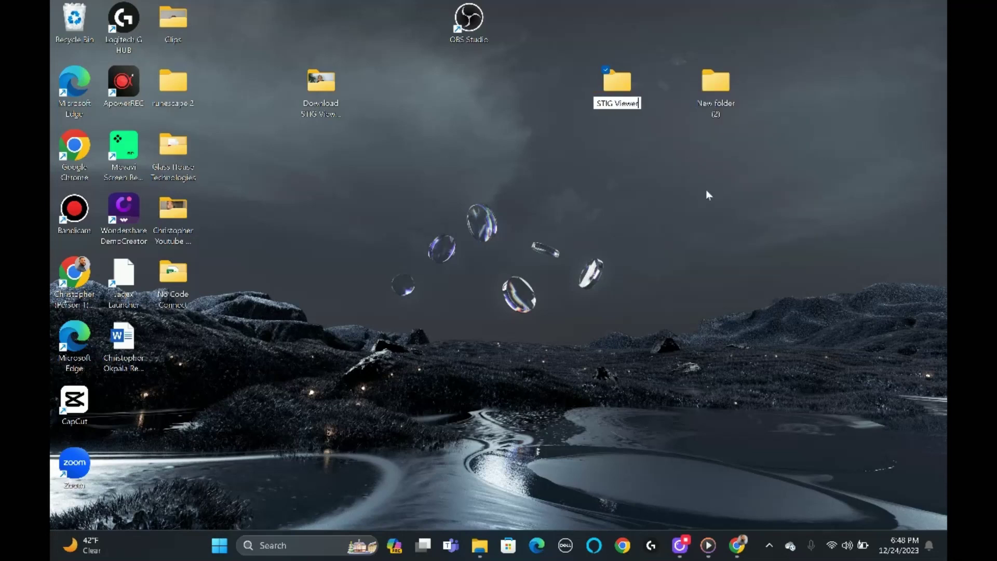
pyautogui.rightClick(717, 99)
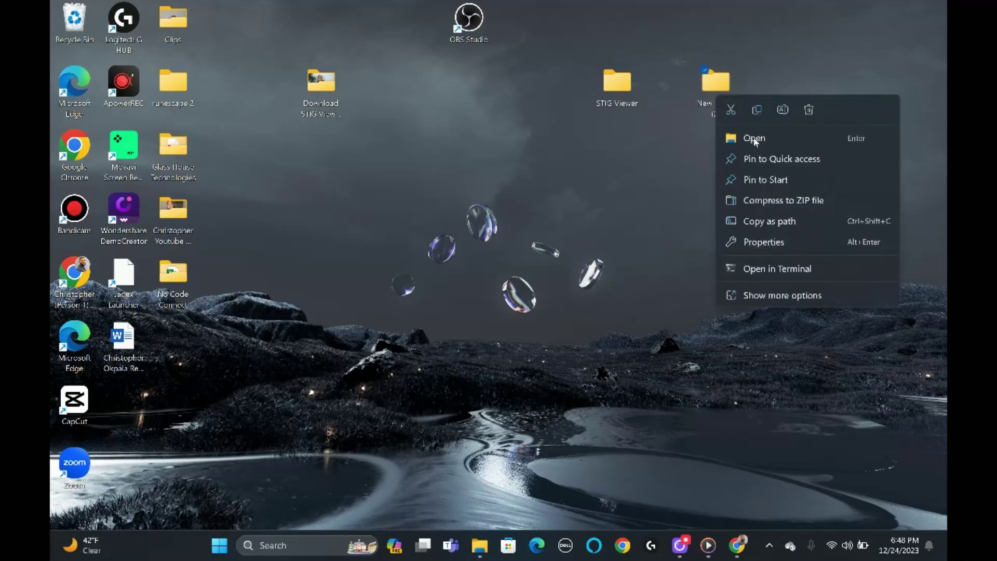
pyautogui.click(782, 118)
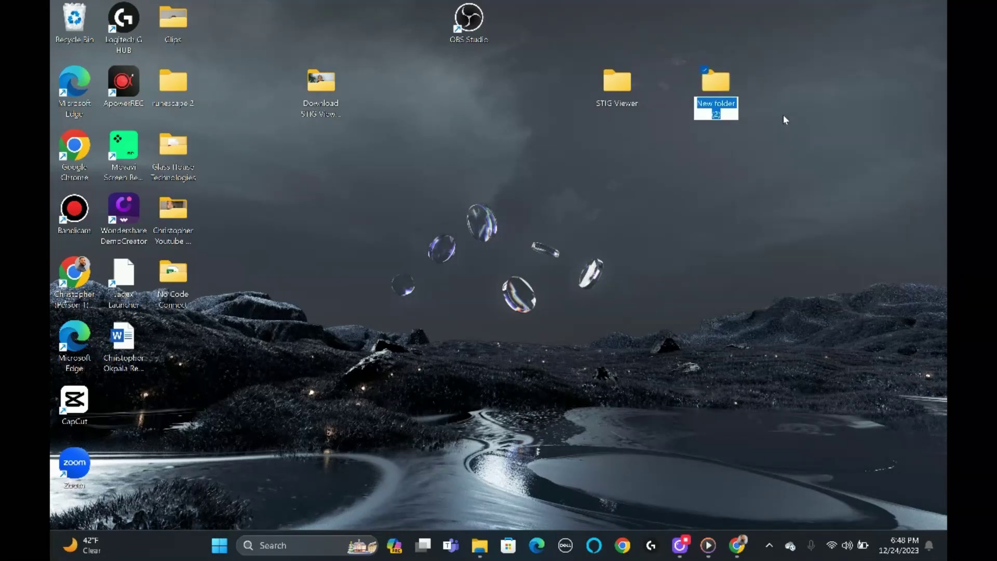
pyautogui.write('STIGS')
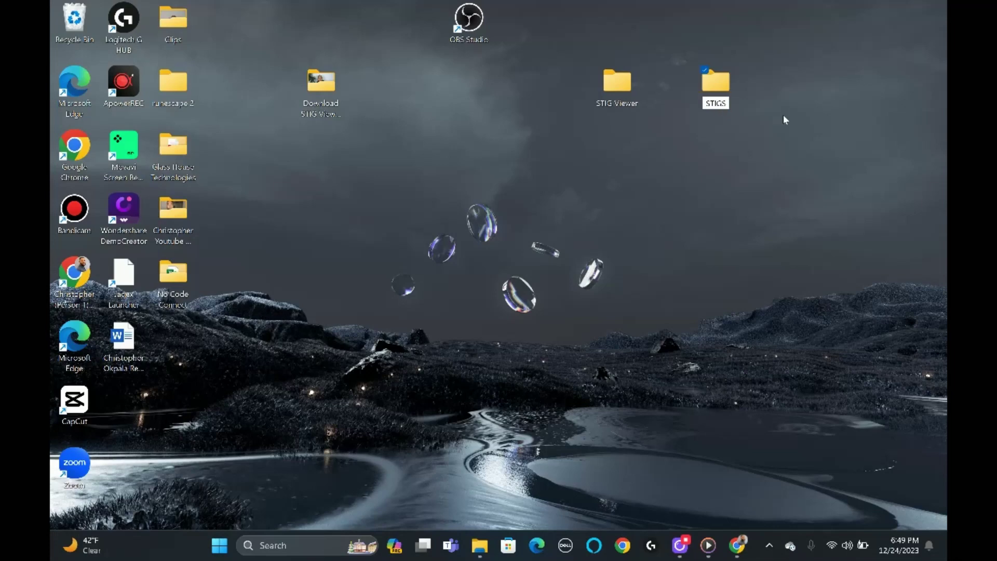
pyautogui.press('Return')
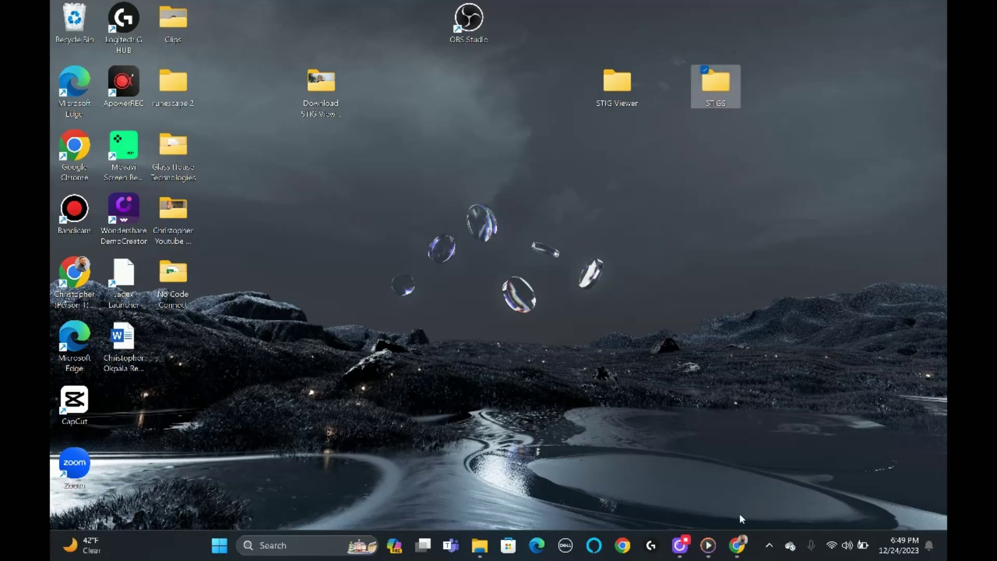
pyautogui.click(738, 547)
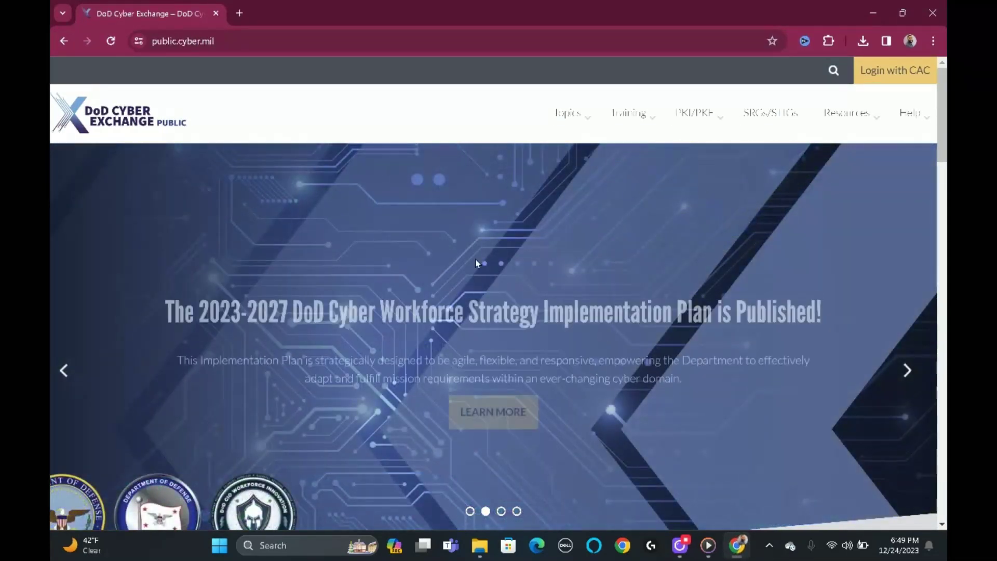
# Step: Open the SRGs/STIGs section of the DoD Cyber Exchange site
pyautogui.click(254, 42)
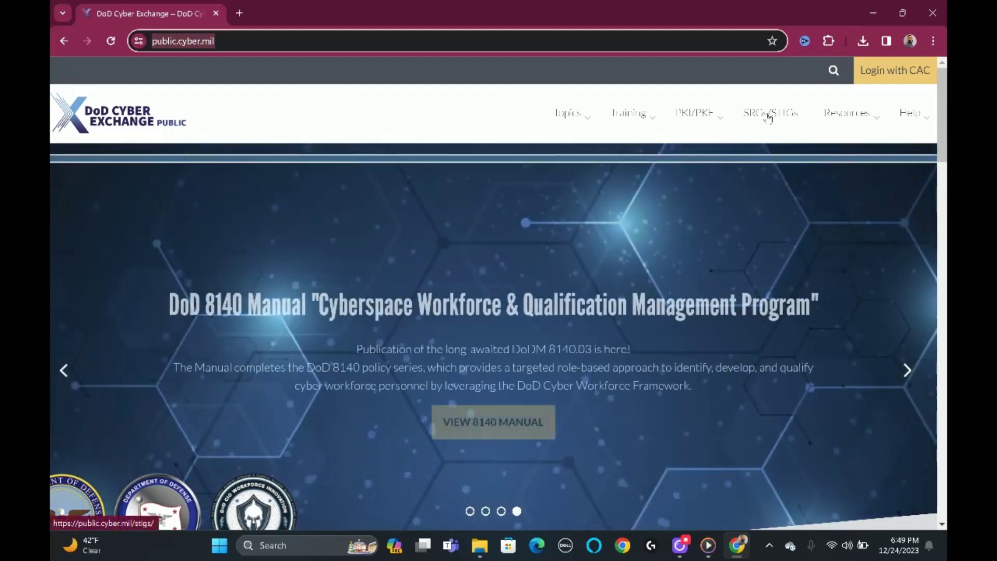
pyautogui.click(768, 119)
pyautogui.click(768, 117)
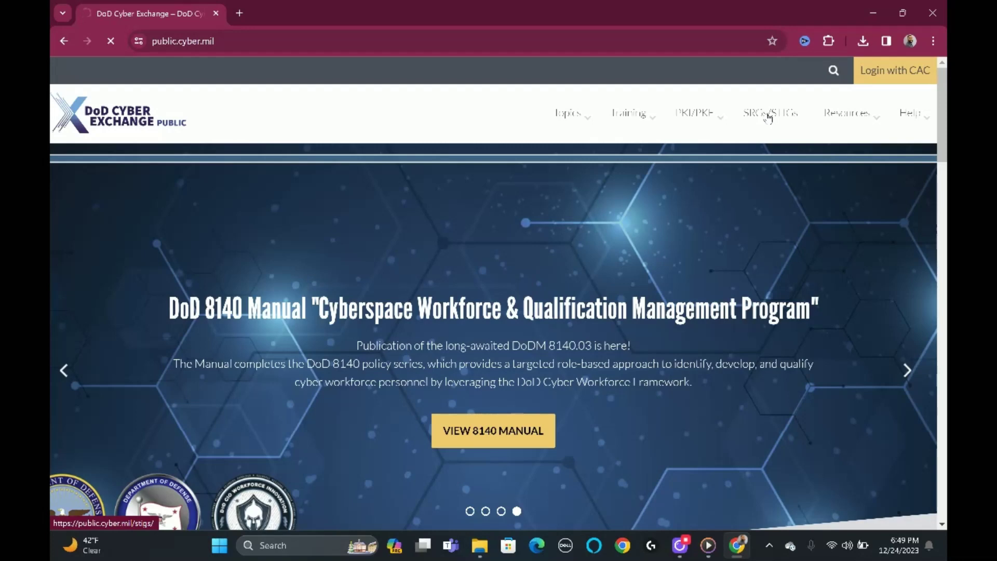
pyautogui.scroll(-4, 421, 301)
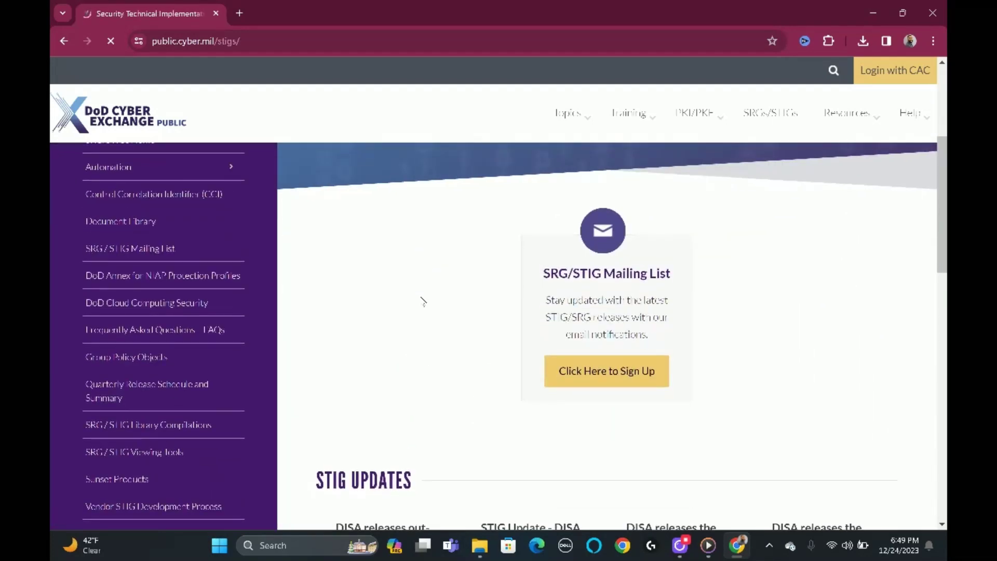
pyautogui.scroll(-1, 424, 301)
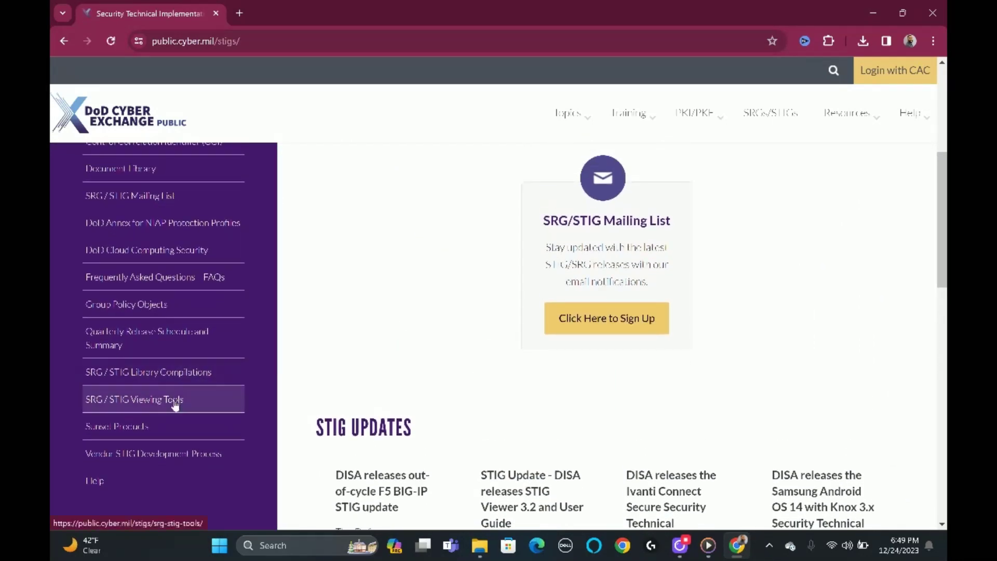
# Step: Open the SRG / STIG Viewing Tools page and scroll to the STIG Viewer 2.17 downloads
pyautogui.click(175, 402)
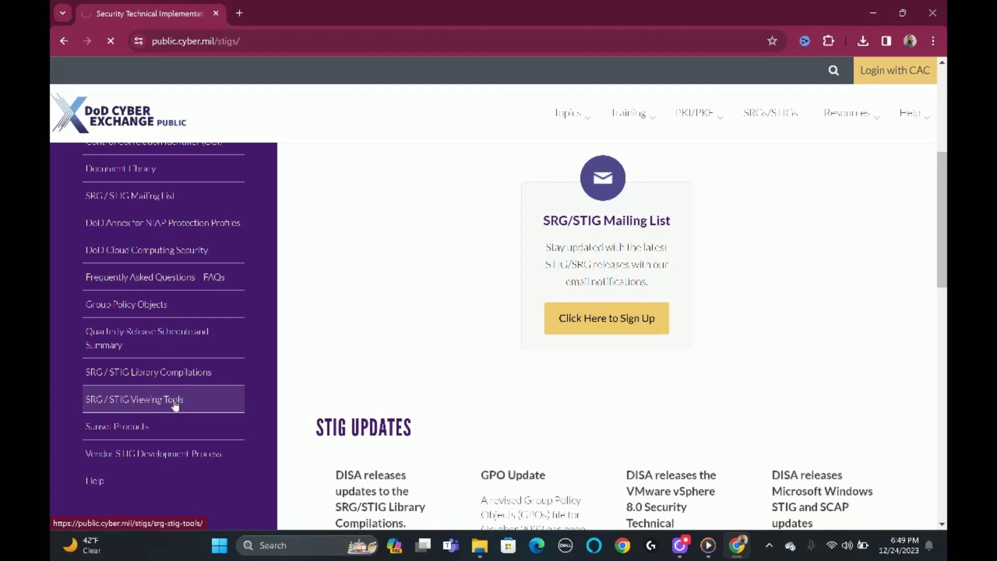
pyautogui.scroll(-4, 208, 405)
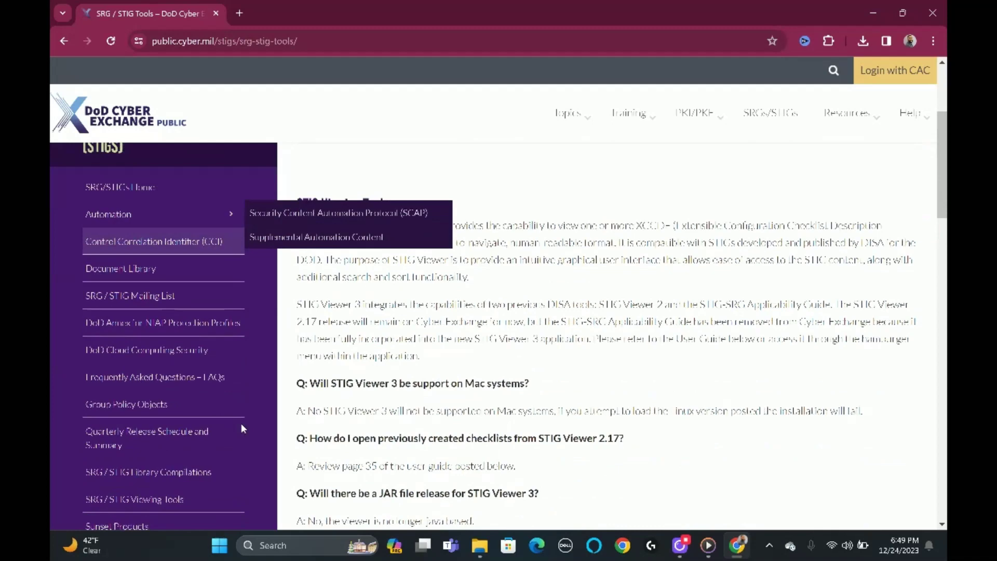
pyautogui.scroll(-10, 327, 343)
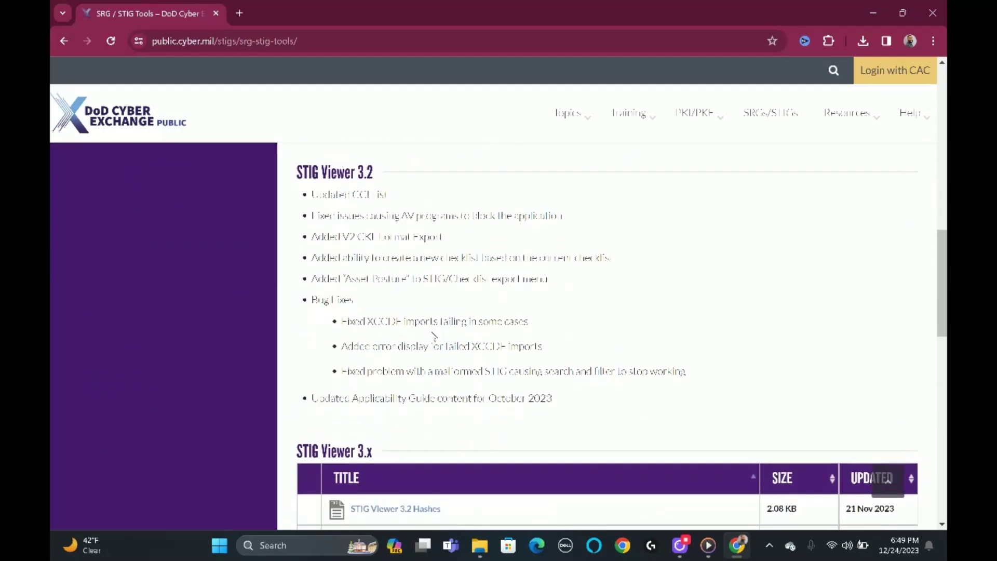
pyautogui.scroll(-1, 434, 336)
pyautogui.scroll(-5, 408, 349)
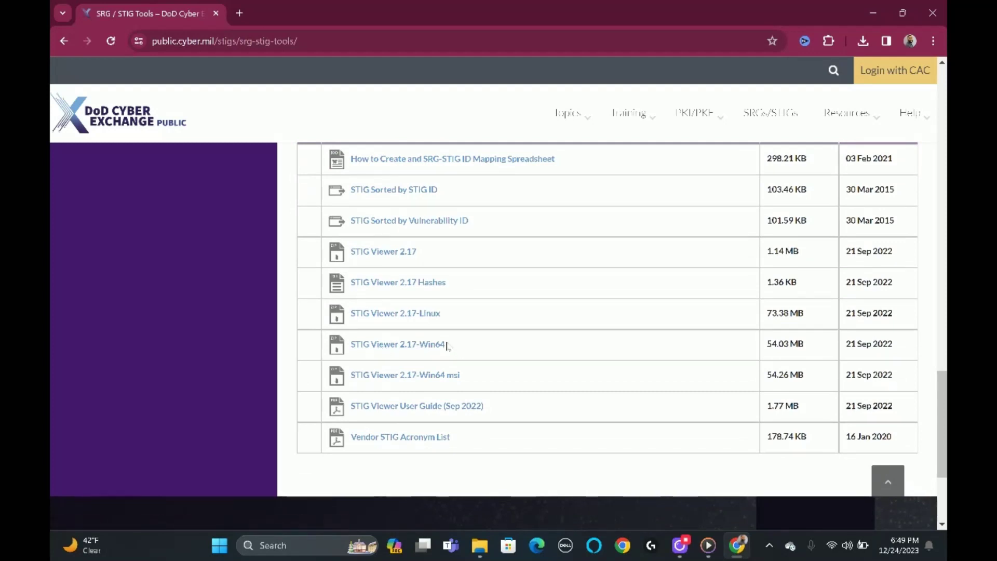
# Step: Download STIG Viewer 2.17-Win64 and confirm U_STIGViewer_2-17_Win64.zip appears as done in Chrome's downloads
pyautogui.click(434, 347)
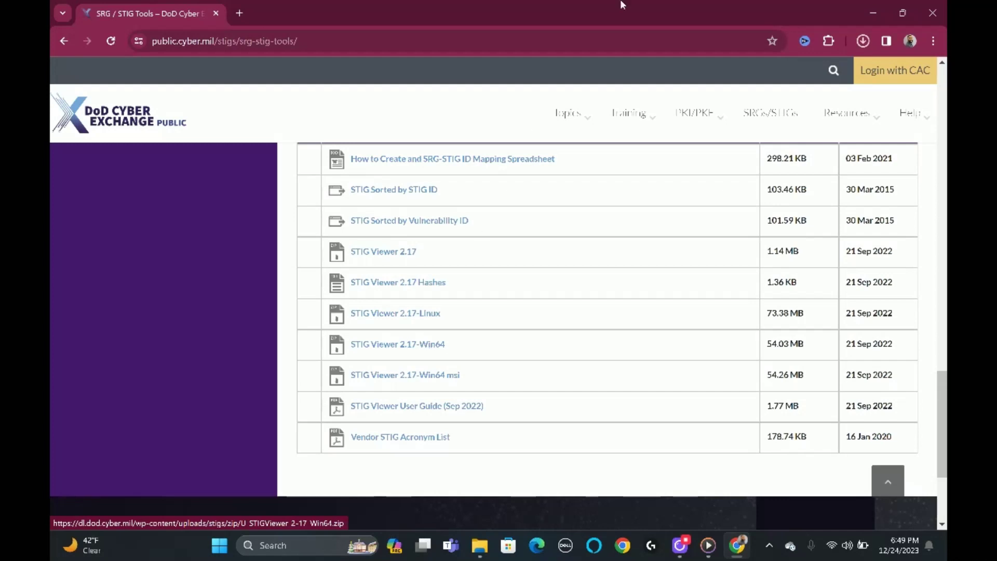
pyautogui.click(863, 41)
pyautogui.click(863, 42)
pyautogui.click(862, 43)
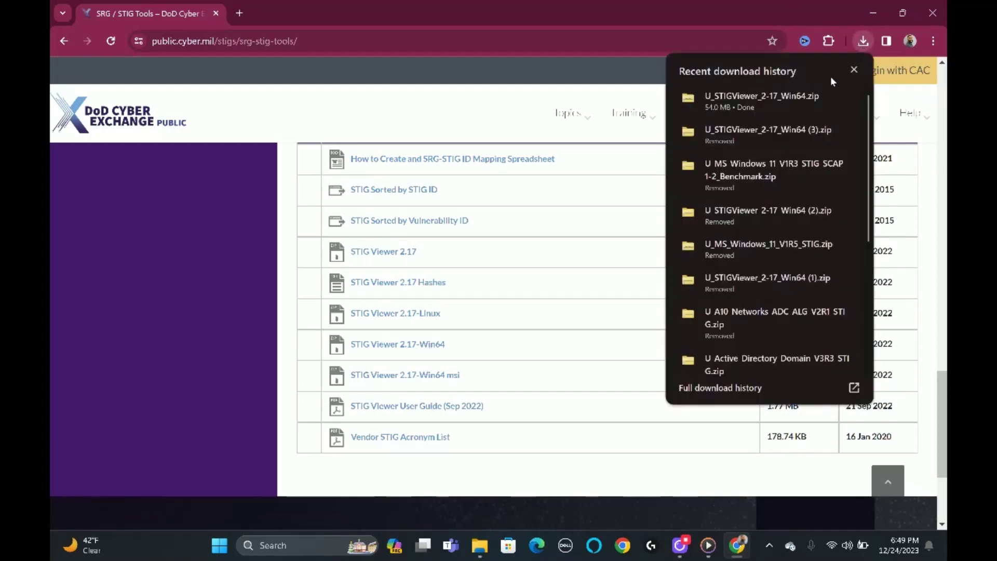
pyautogui.moveTo(821, 106)
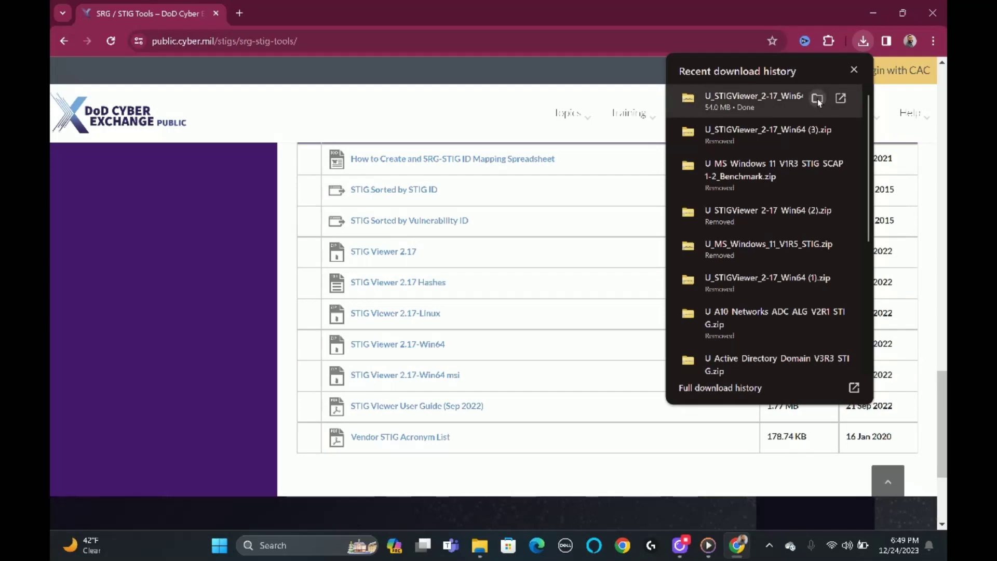
# Step: Extract U_STIGViewer_2-17_Win64.zip into the desktop STIG Viewer folder
pyautogui.click(817, 98)
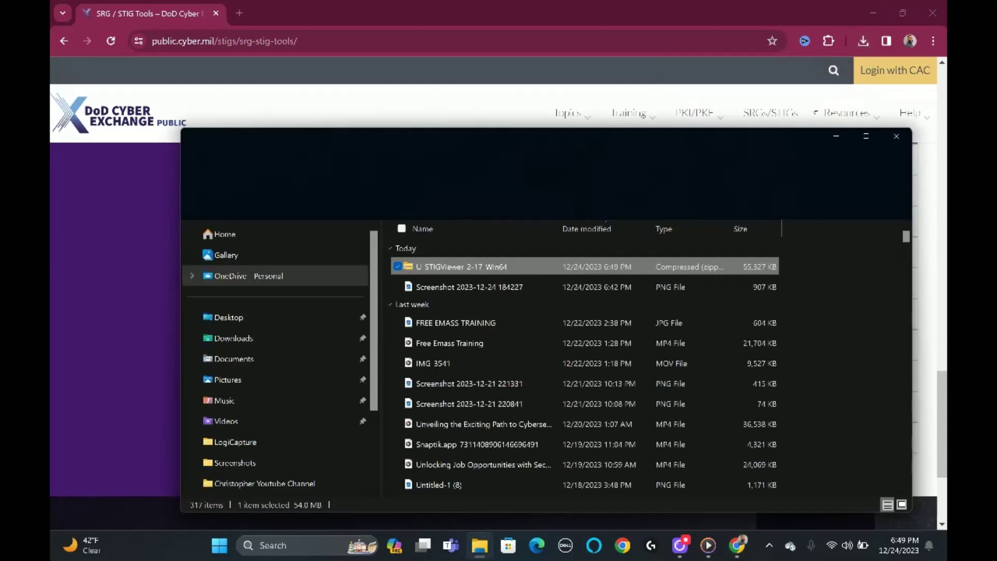
pyautogui.rightClick(549, 268)
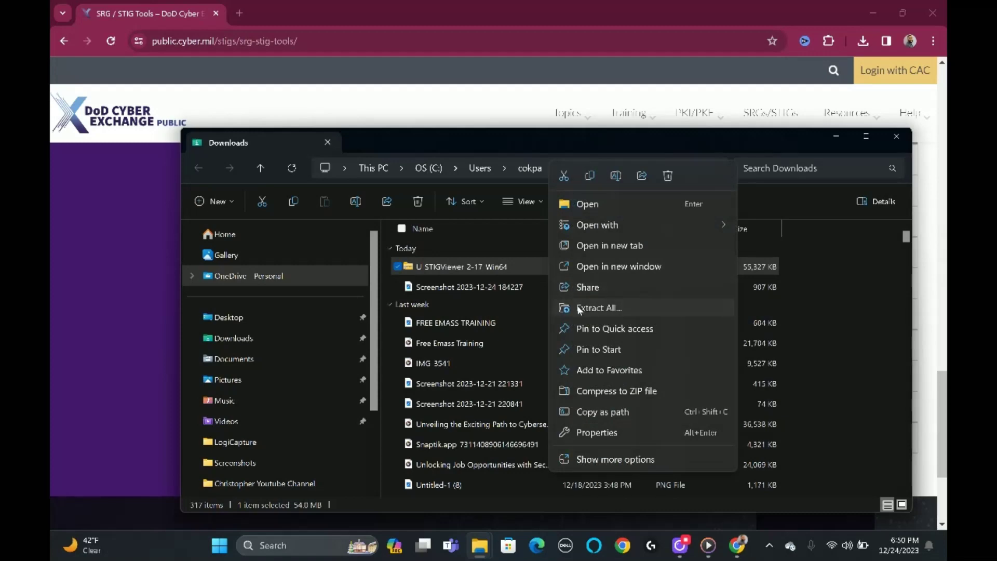
pyautogui.click(597, 309)
pyautogui.click(624, 212)
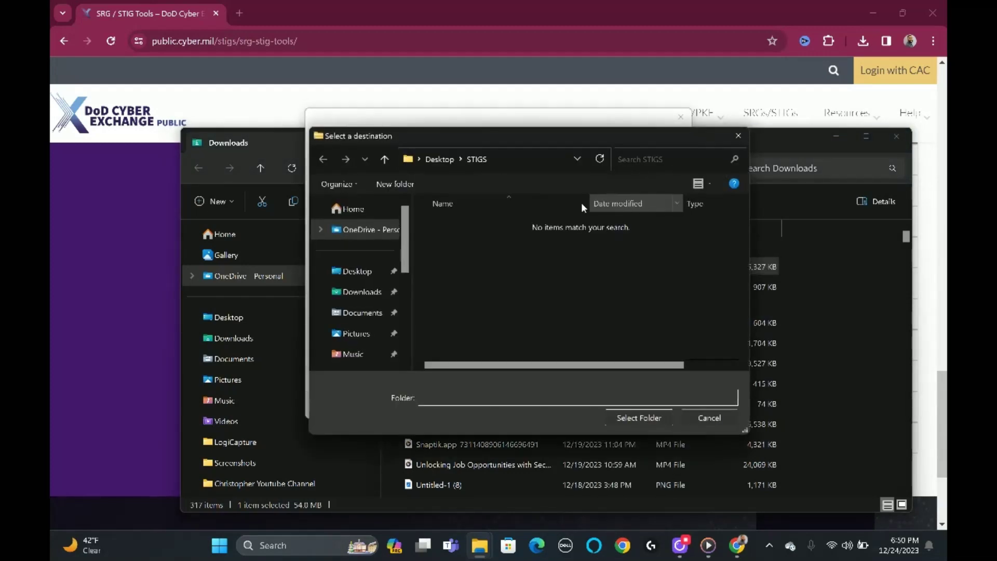
pyautogui.click(346, 272)
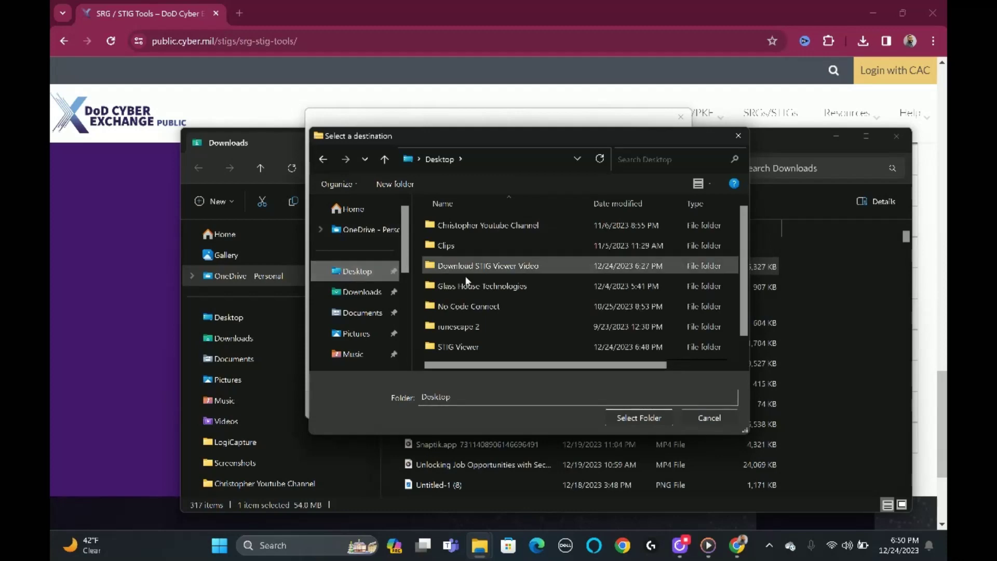
pyautogui.scroll(-1, 478, 287)
pyautogui.doubleClick(476, 329)
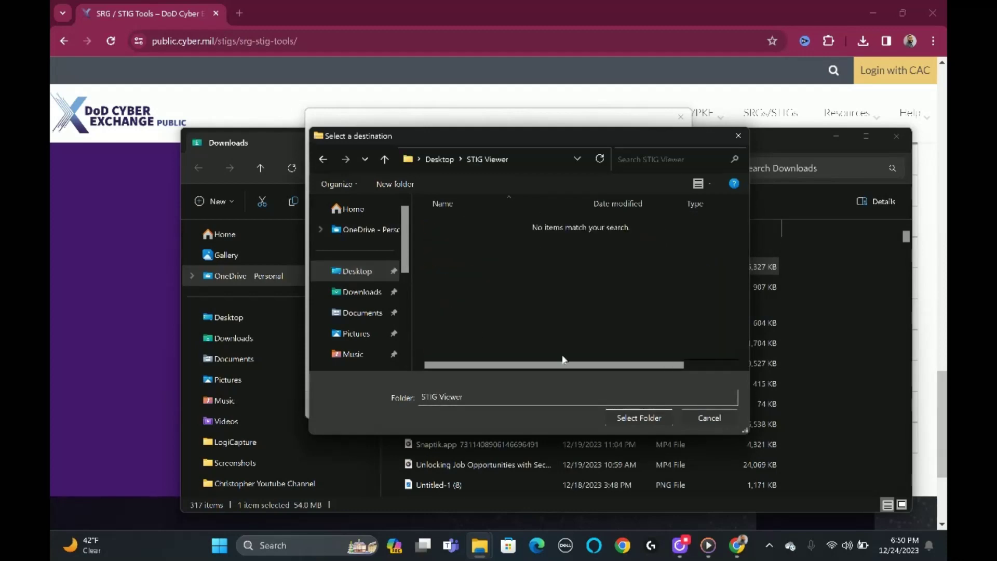
pyautogui.click(630, 420)
pyautogui.click(611, 405)
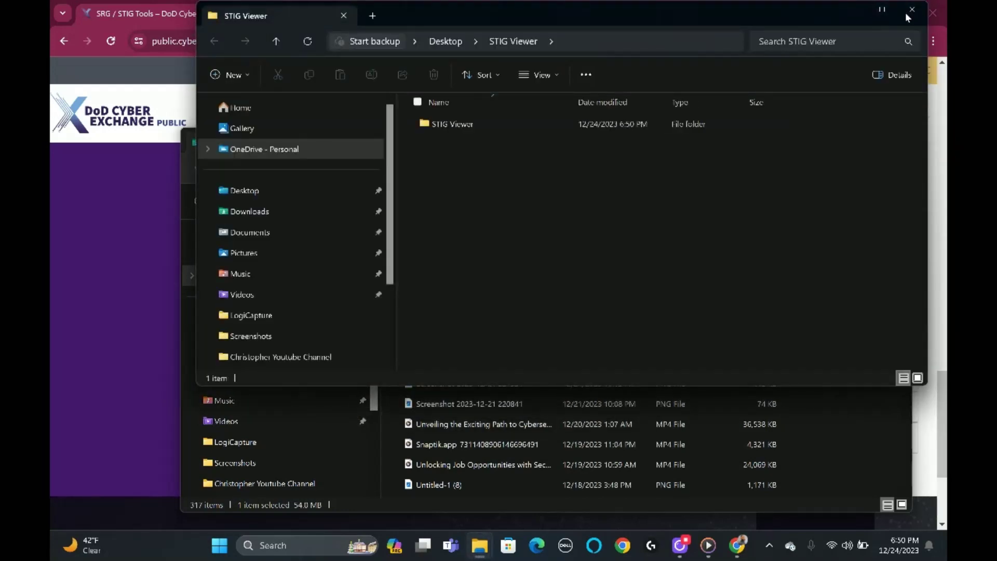
# Step: Launch the STIG Viewer application from the desktop STIG Viewer > STIG Viewer folder
pyautogui.click(906, 11)
pyautogui.click(880, 14)
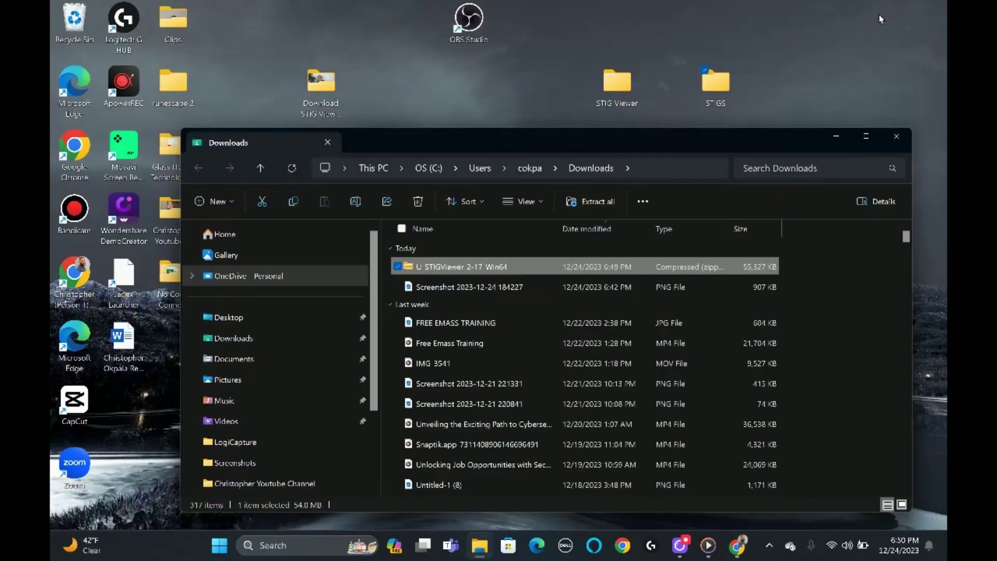
pyautogui.click(835, 131)
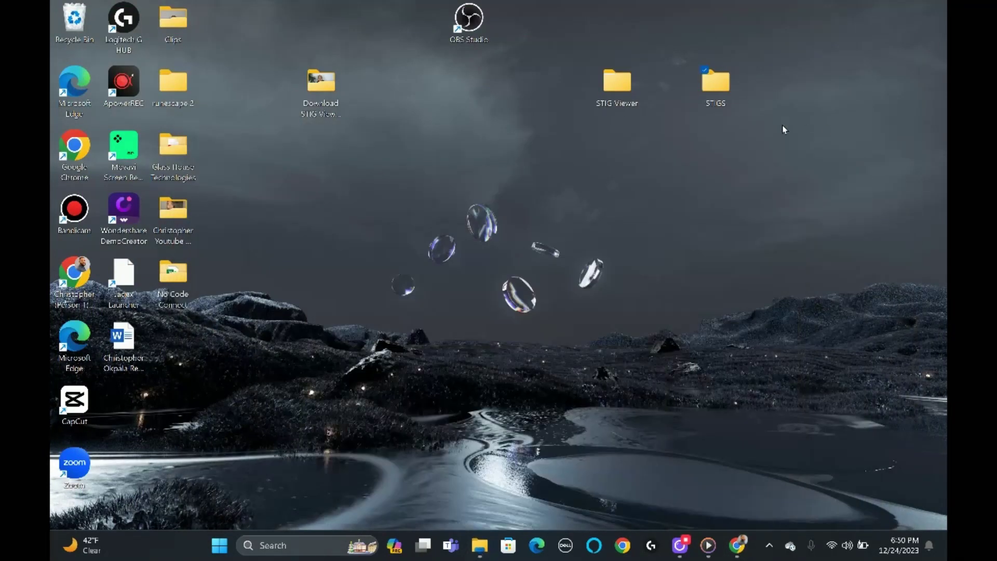
pyautogui.doubleClick(617, 88)
pyautogui.doubleClick(468, 125)
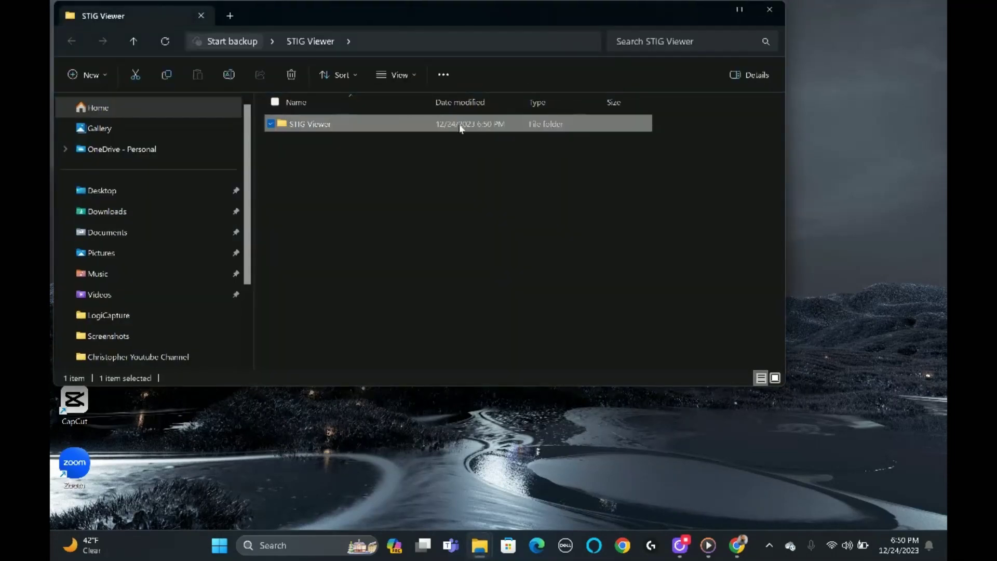
pyautogui.doubleClick(363, 188)
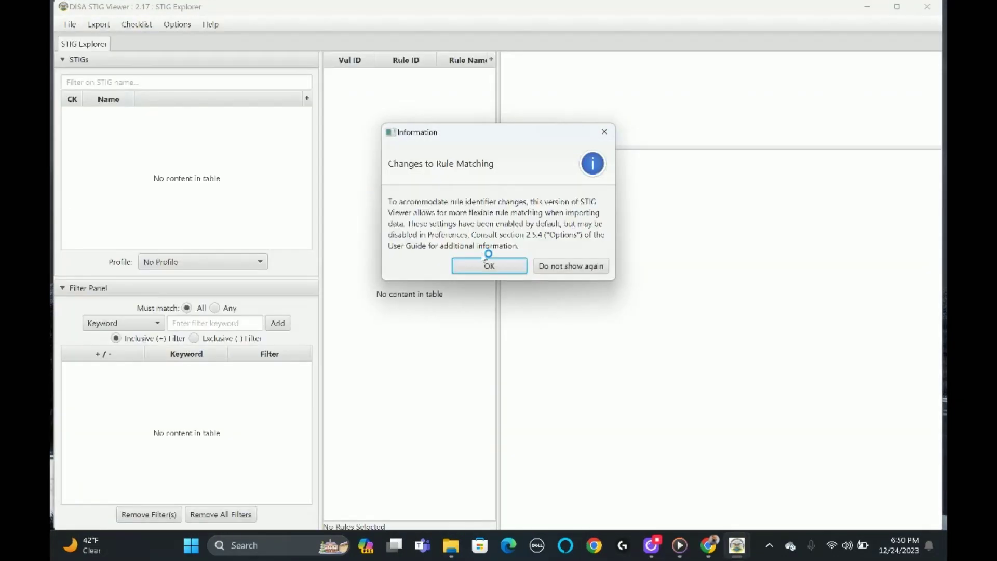
# Step: Dismiss the Changes to Rule Matching notice and return to the SRG / STIG Tools page in Chrome
pyautogui.click(487, 263)
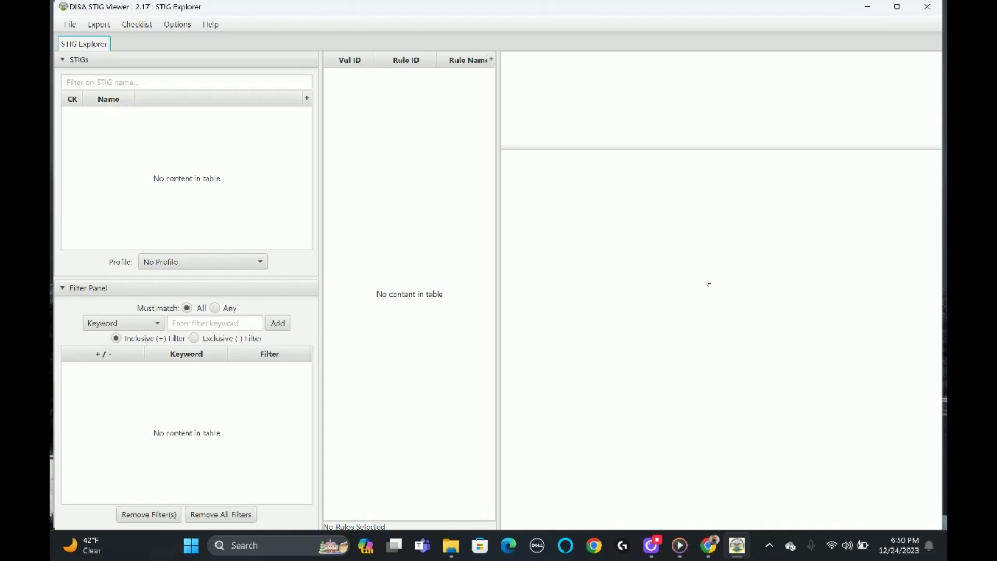
pyautogui.click(708, 545)
pyautogui.scroll(20, 580, 347)
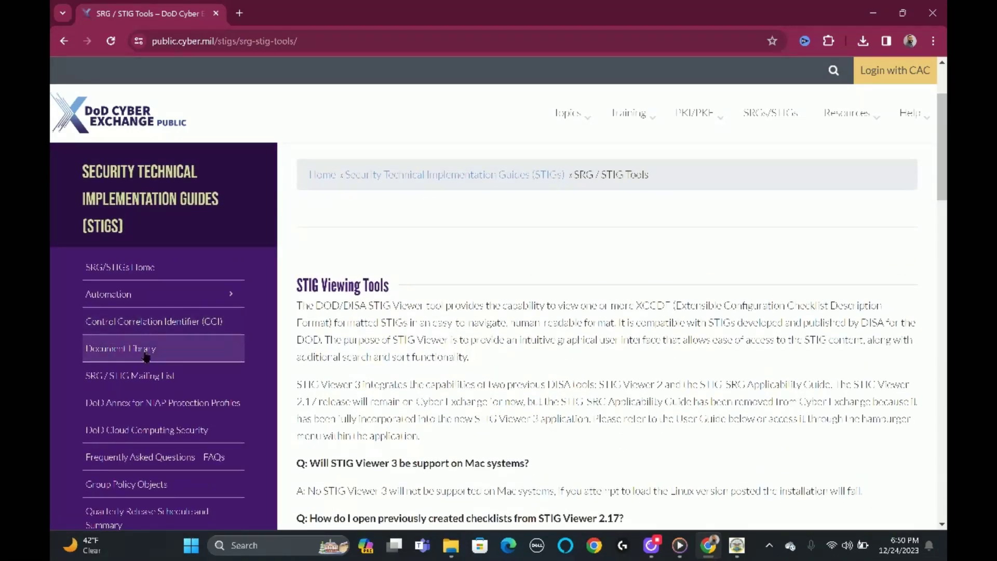
# Step: Download the Active Directory Domain STIG - Ver 3, Rel 3 zip from the STIGs Document Library
pyautogui.click(146, 356)
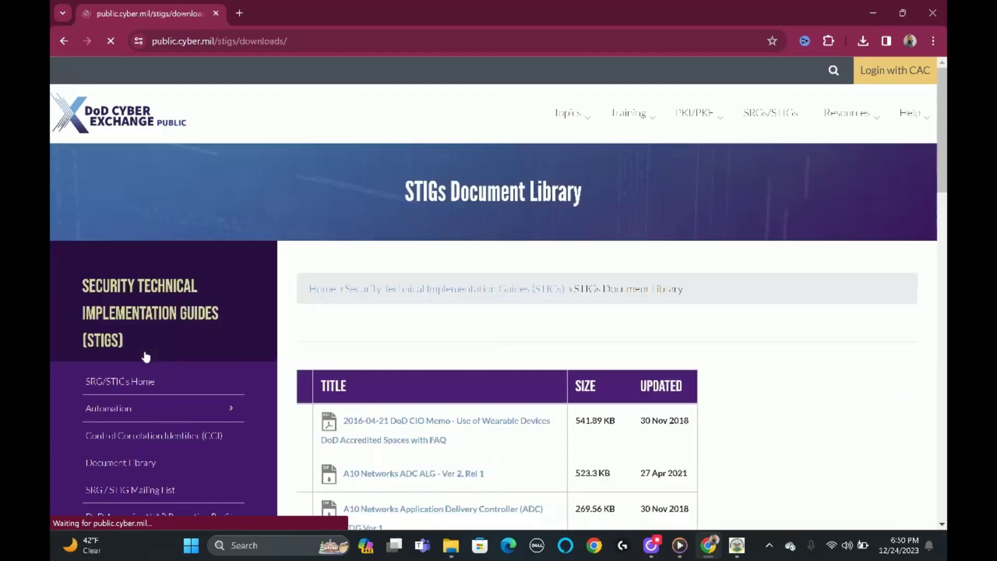
pyautogui.scroll(-3, 430, 404)
pyautogui.scroll(-4, 430, 404)
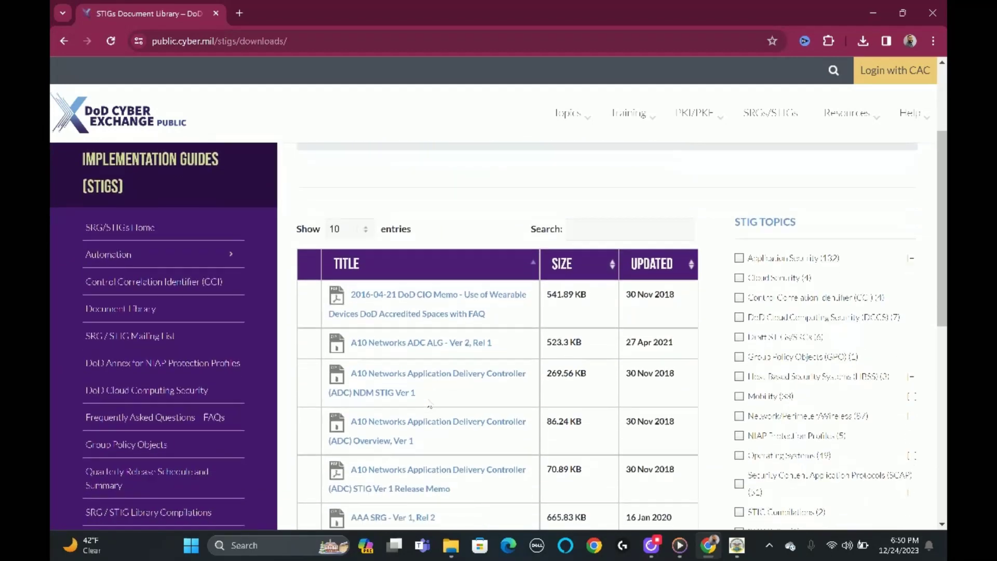
pyautogui.scroll(1, 430, 404)
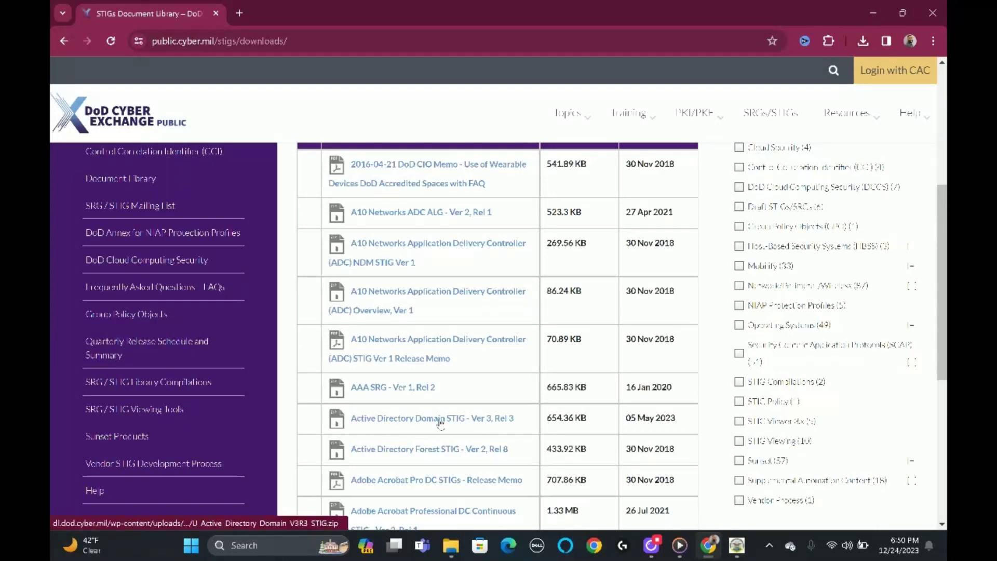
pyautogui.click(441, 423)
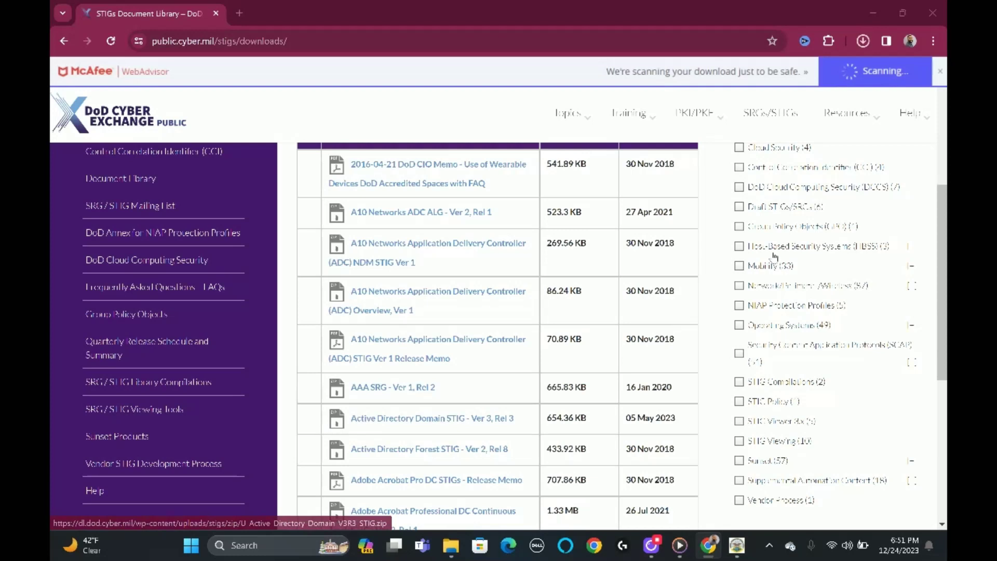
pyautogui.click(863, 42)
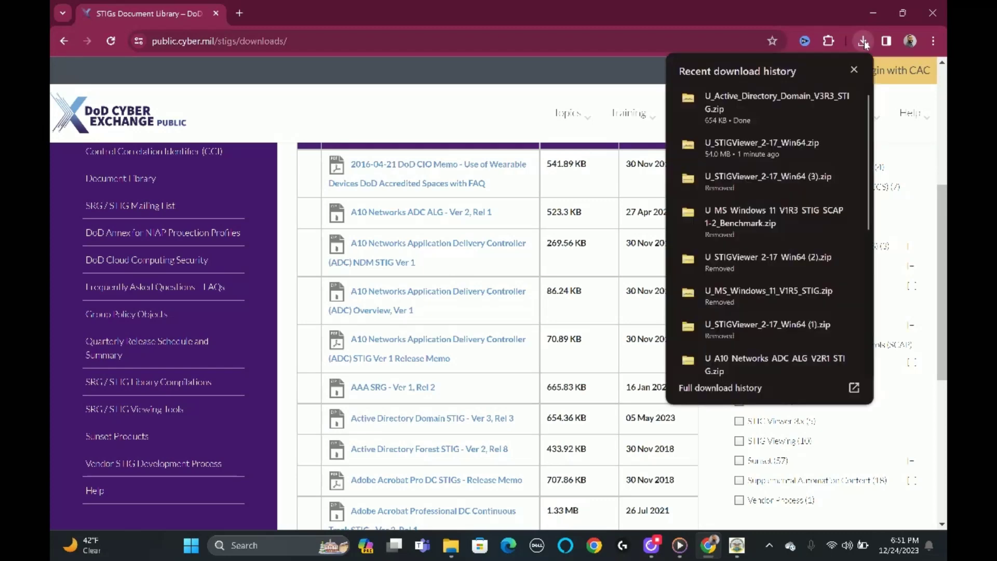
# Step: Extract U_Active_Directory_Domain_V3R3_STIG.zip into the desktop STIGS folder
pyautogui.click(817, 103)
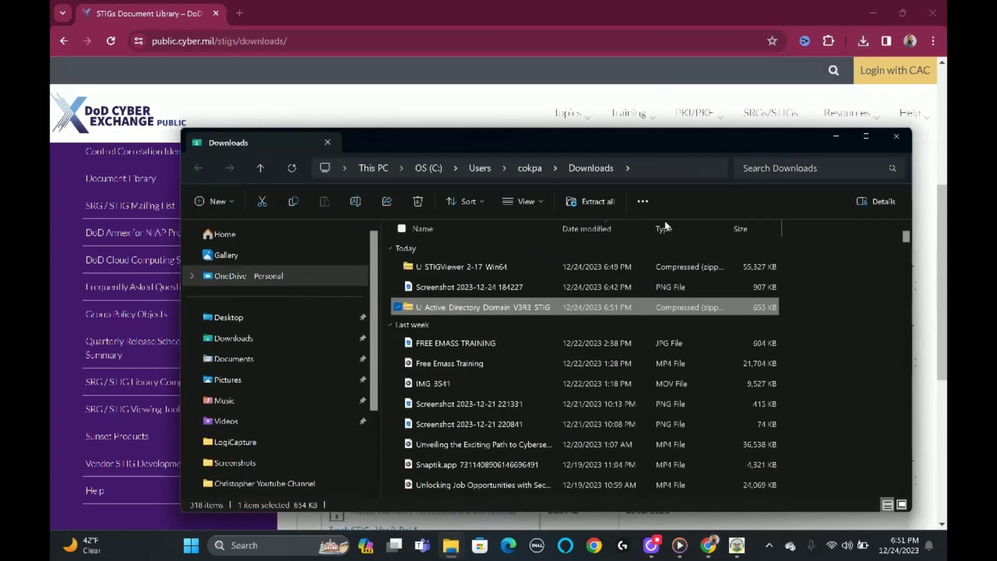
pyautogui.rightClick(555, 314)
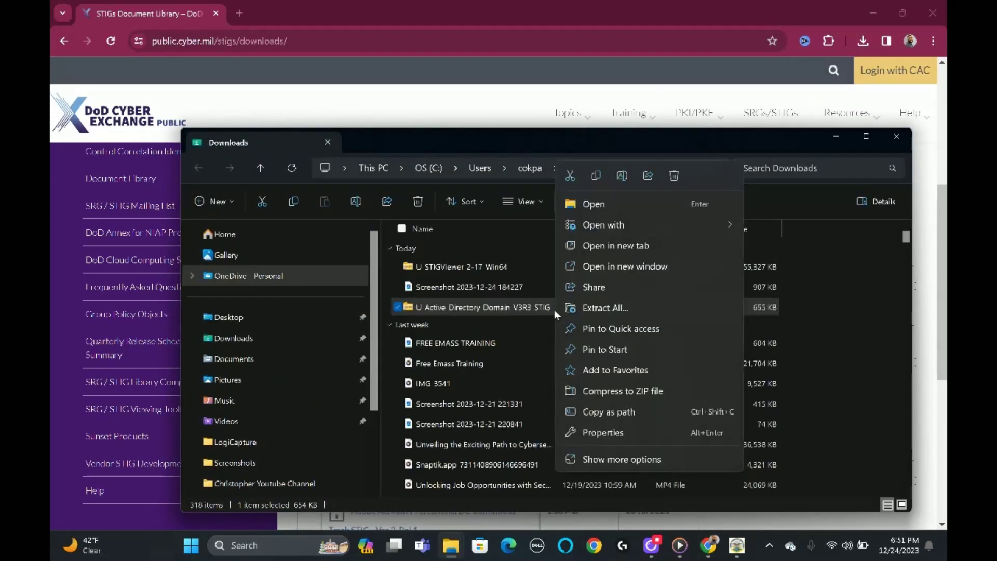
pyautogui.click(602, 307)
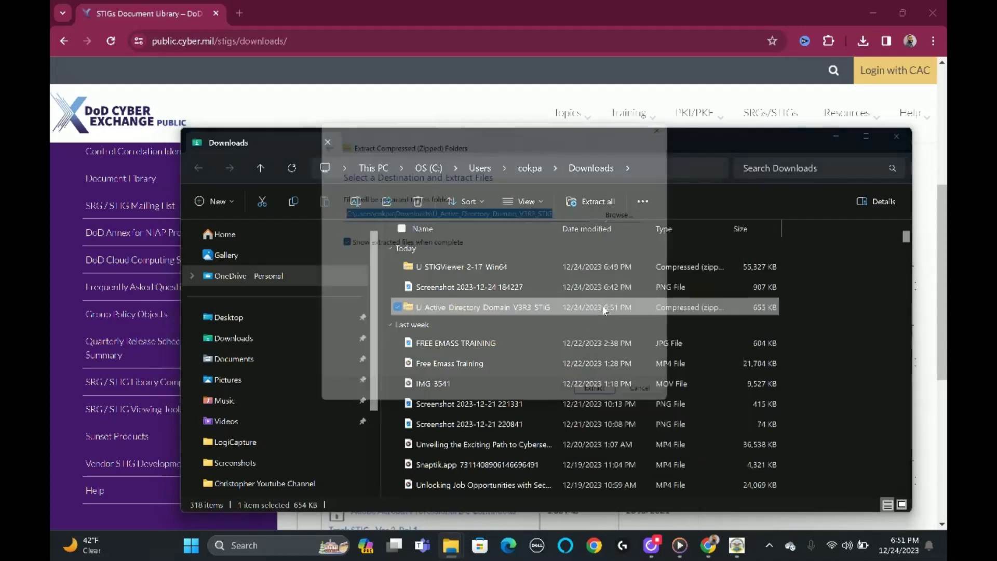
pyautogui.click(627, 209)
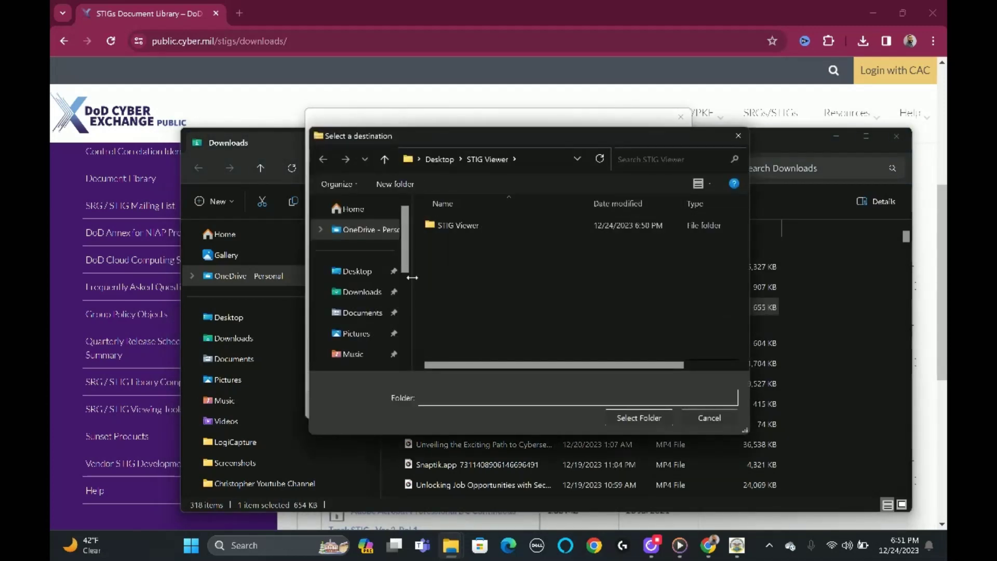
pyautogui.click(358, 271)
pyautogui.scroll(-1, 526, 304)
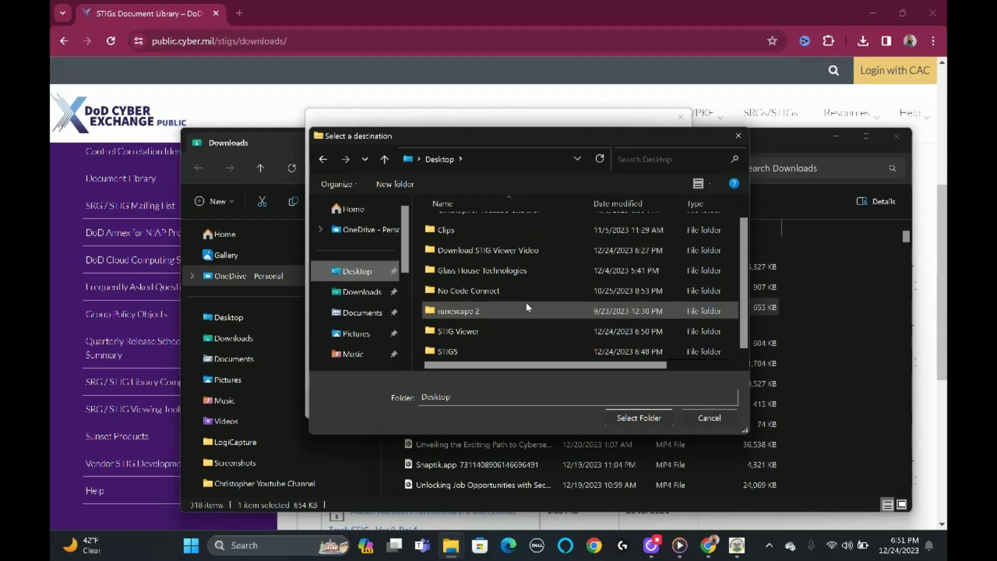
pyautogui.doubleClick(493, 349)
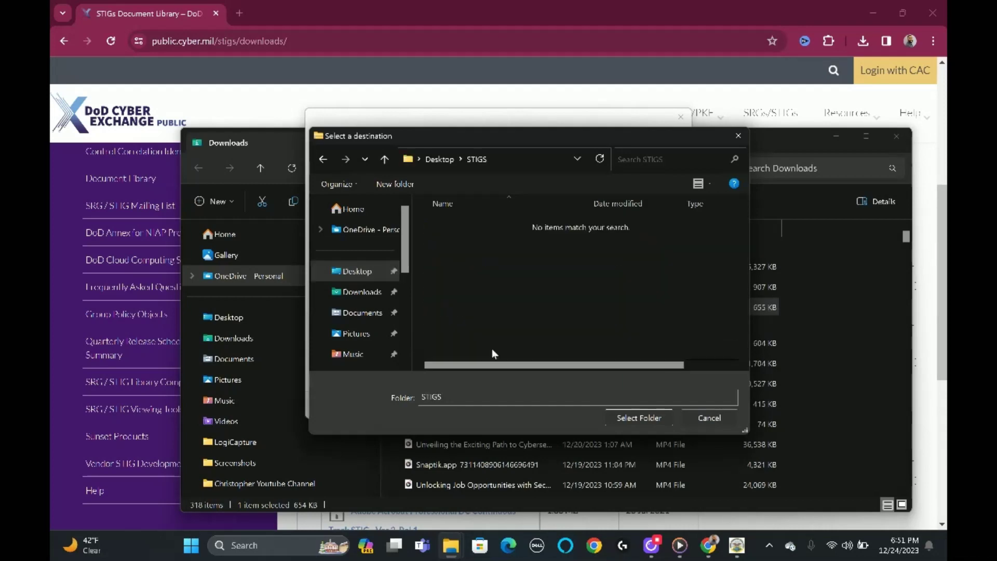
pyautogui.click(634, 418)
pyautogui.click(603, 405)
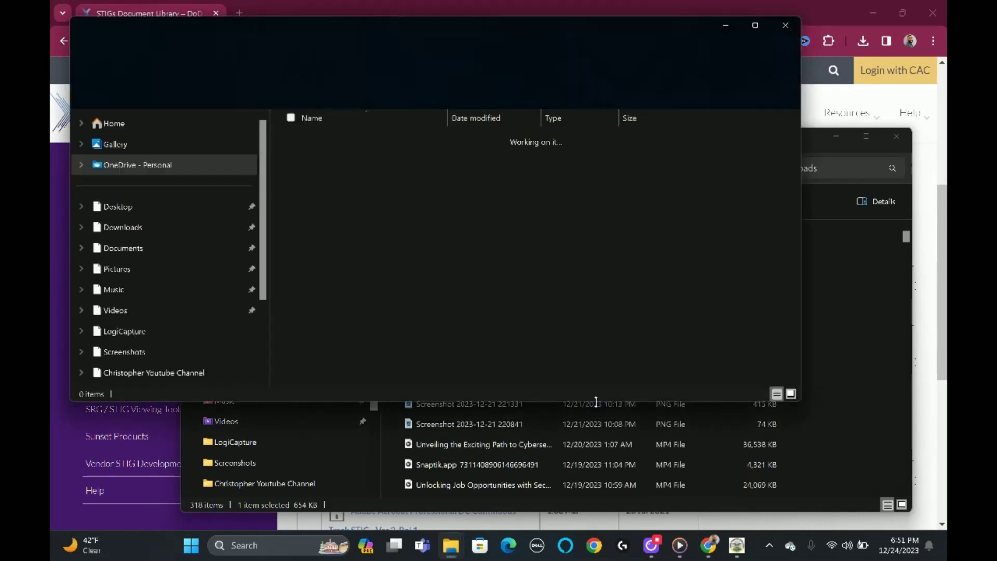
pyautogui.click(785, 24)
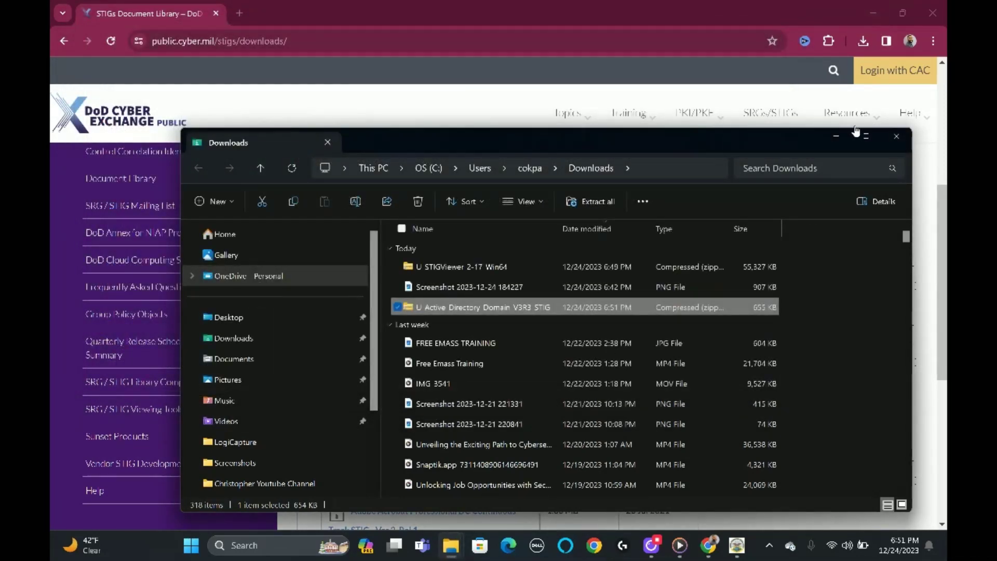
pyautogui.click(838, 136)
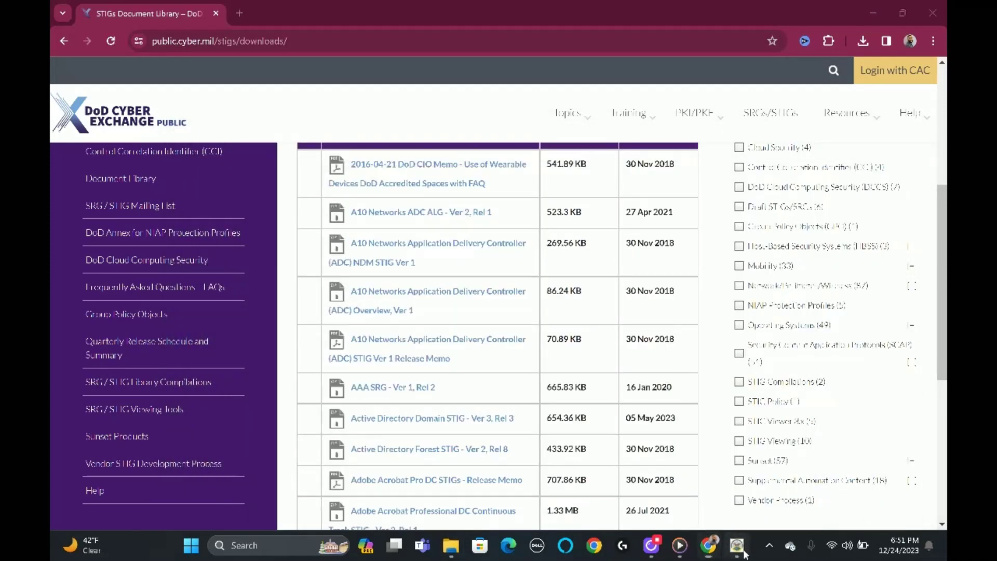
# Step: In STIG Viewer, cancel the checklist file chooser and start File > Import STIG
pyautogui.click(740, 548)
pyautogui.click(139, 24)
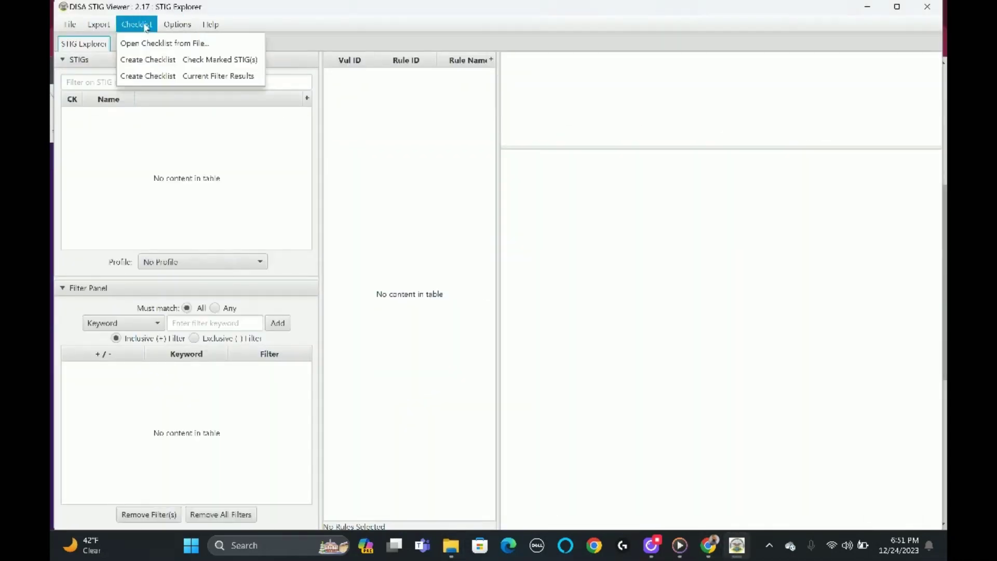
pyautogui.click(143, 44)
pyautogui.click(488, 29)
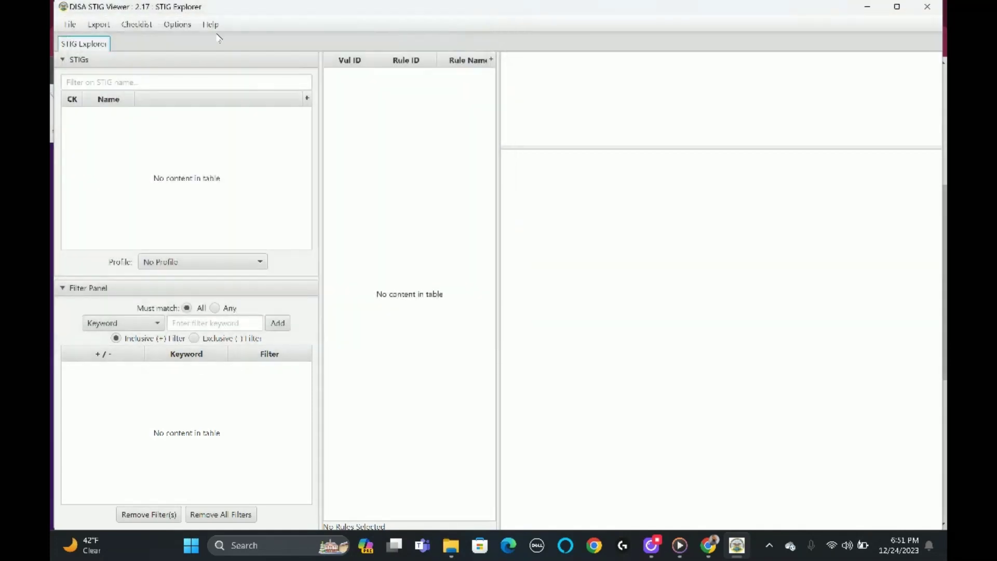
pyautogui.click(69, 24)
pyautogui.click(85, 43)
# Step: Import the Active Directory Domain STIG from Desktop > STIGS and tick it to list its rules
pyautogui.click(112, 136)
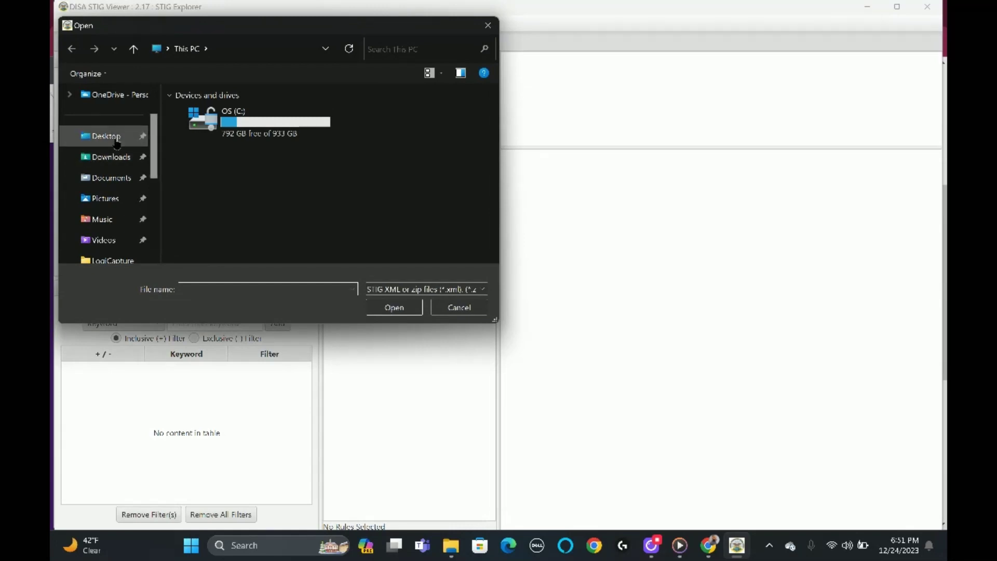
pyautogui.scroll(-1, 278, 226)
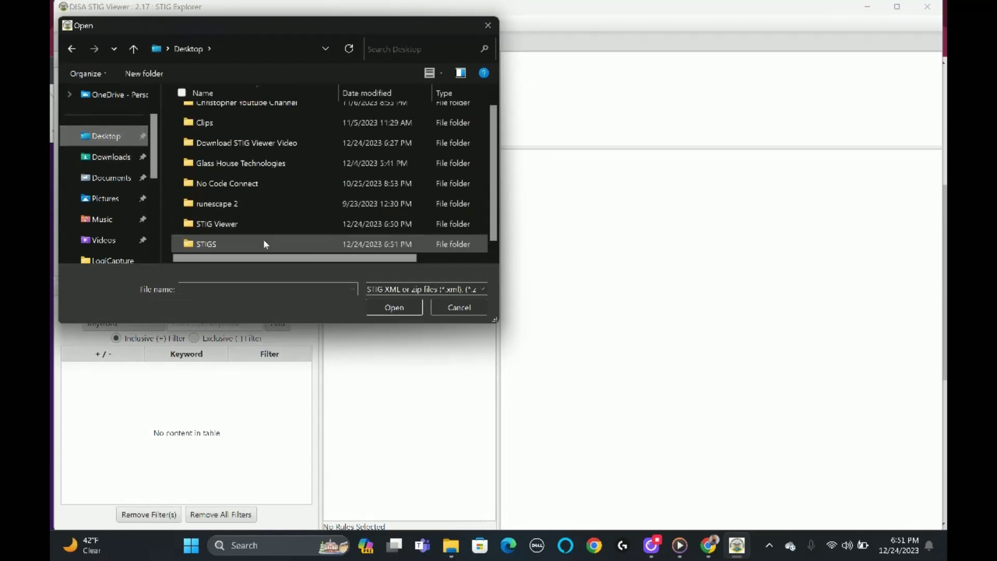
pyautogui.doubleClick(263, 243)
pyautogui.doubleClick(267, 119)
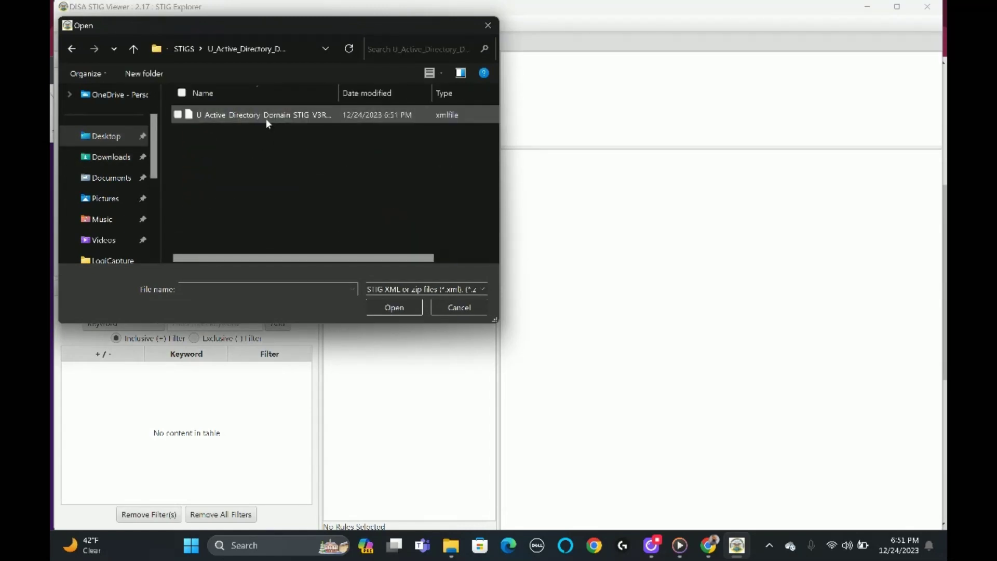
pyautogui.doubleClick(267, 120)
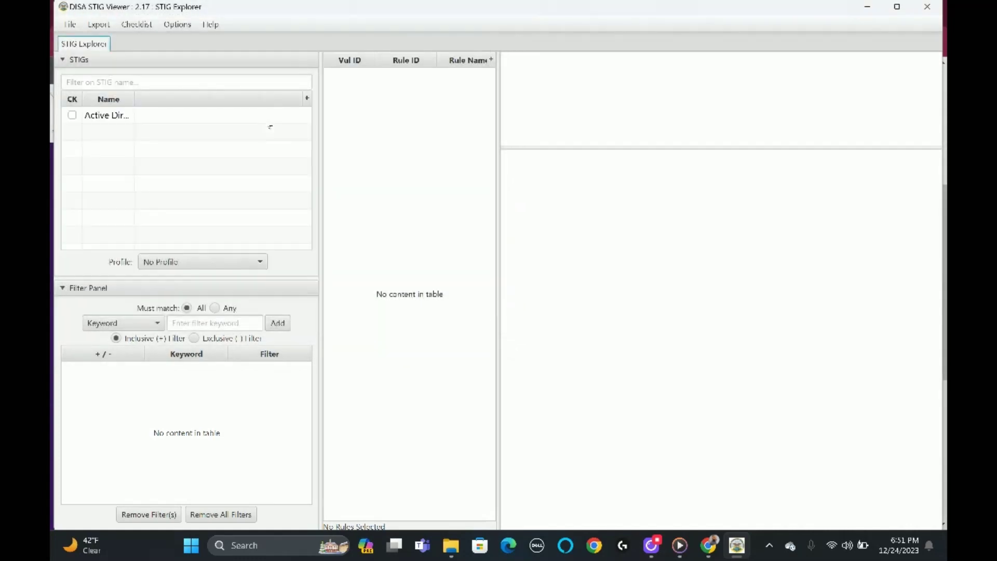
pyautogui.click(106, 117)
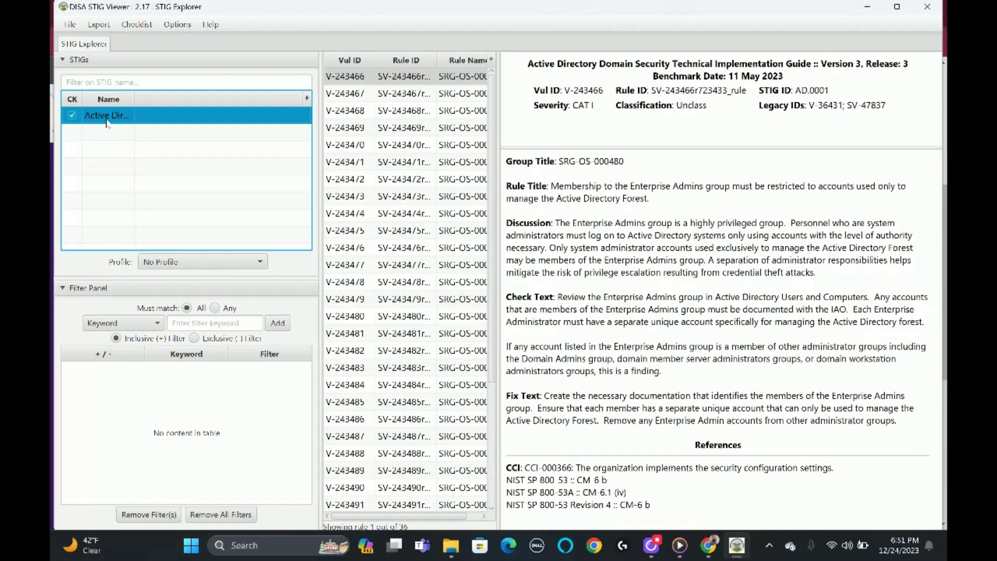
pyautogui.click(136, 25)
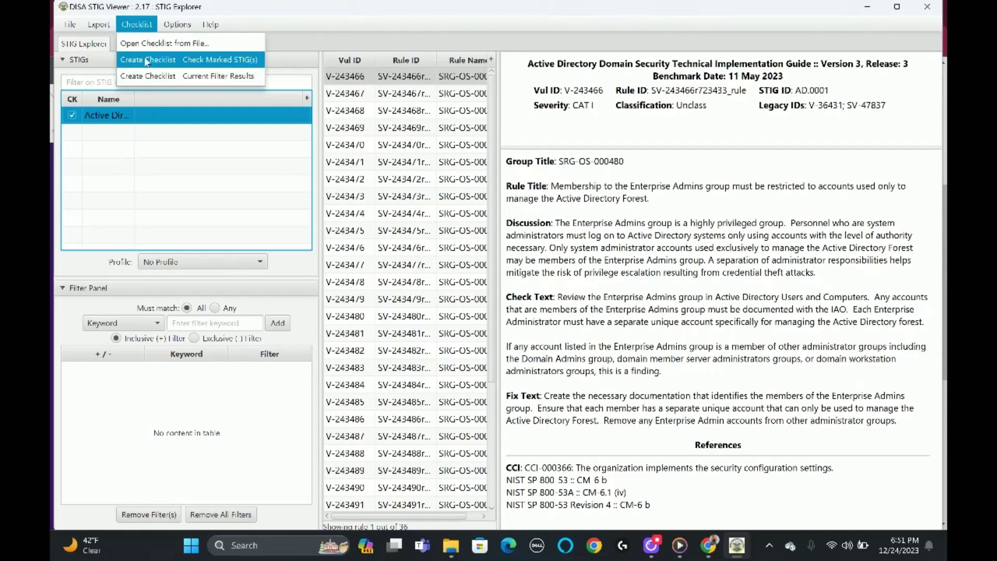